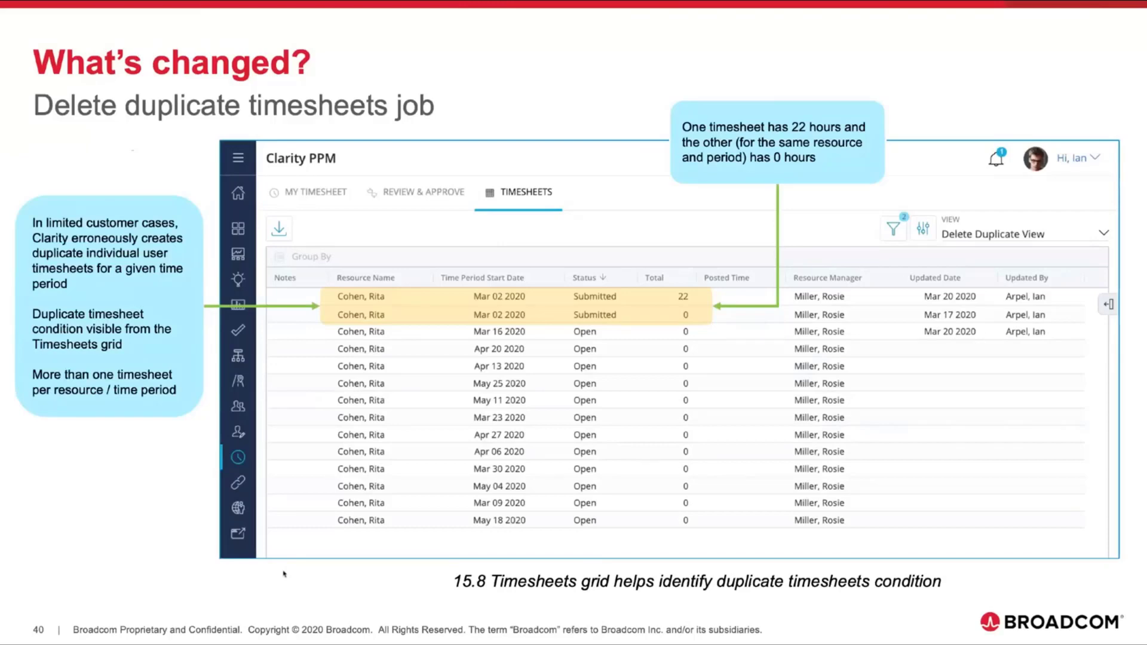
# Step: Advance the presentation to slide 41 on the Delete Duplicate Timesheets Job
pyautogui.press('Right')
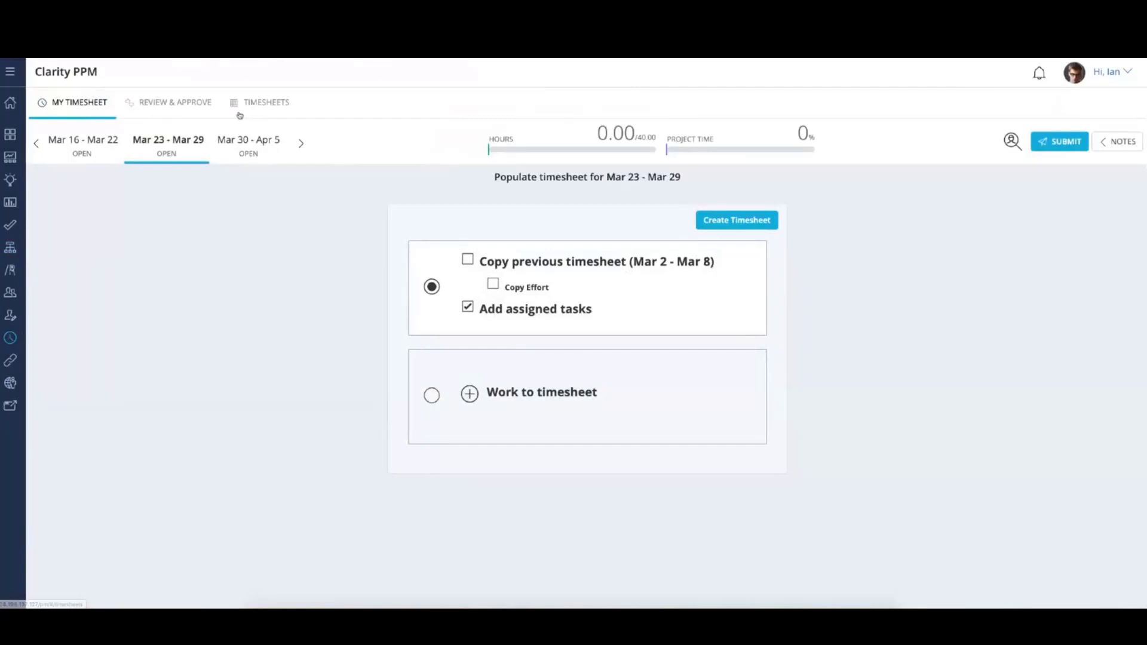
# Step: Open the grid of all 2236 timesheets and view details of the submitted Dec 09 2019 timesheet
pyautogui.click(261, 104)
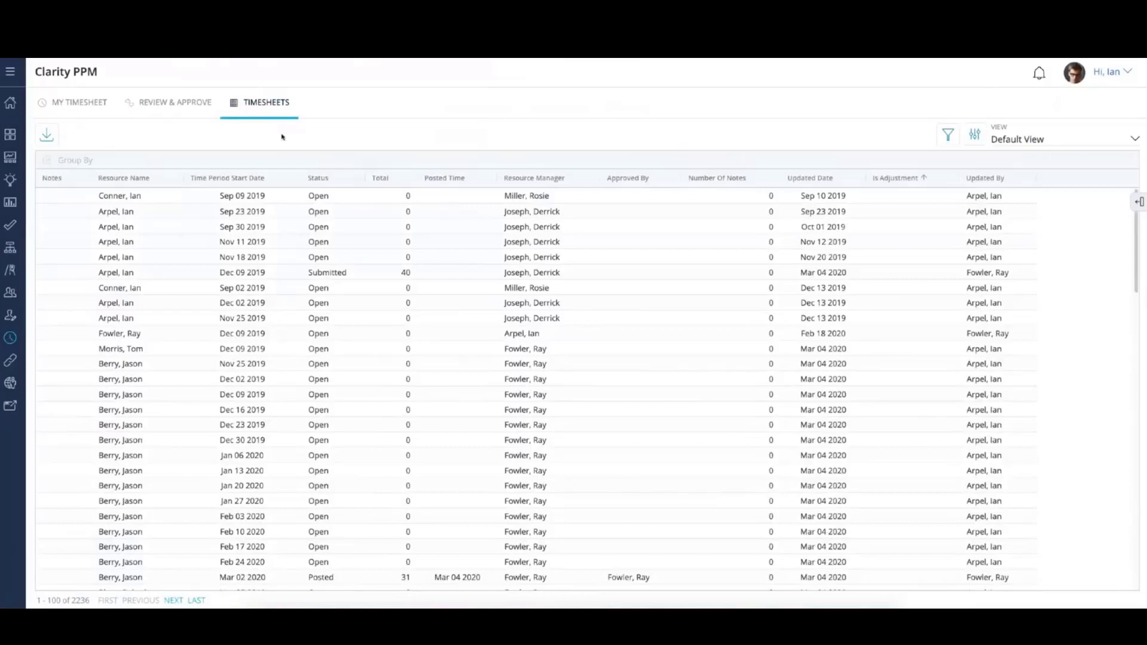
pyautogui.click(218, 199)
pyautogui.click(1139, 201)
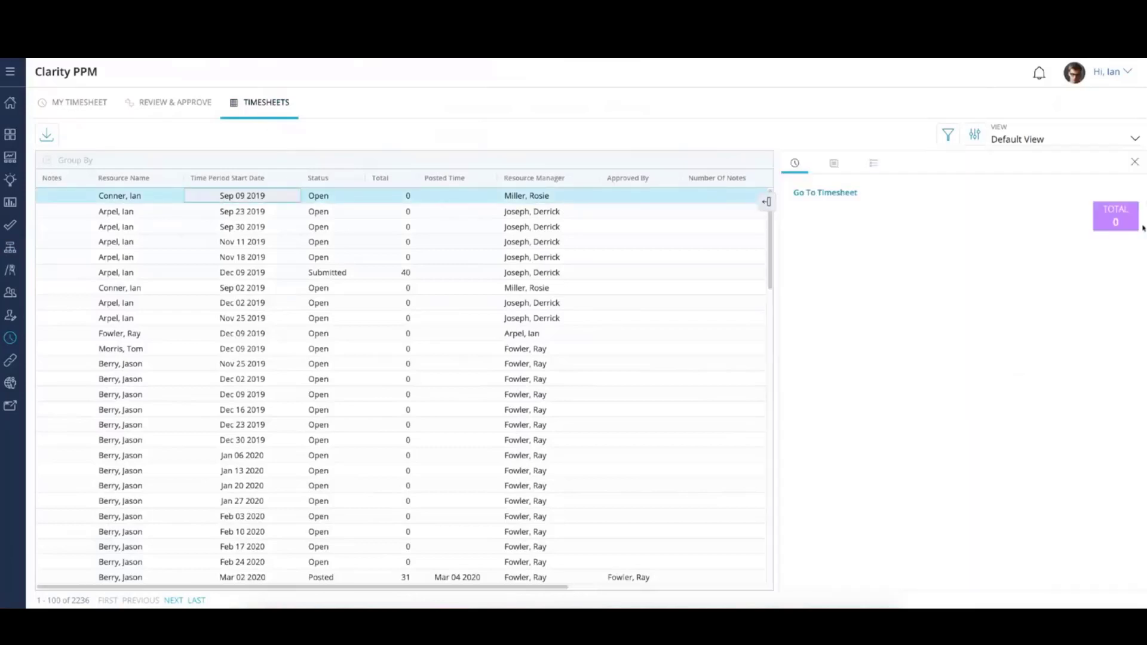
pyautogui.click(195, 272)
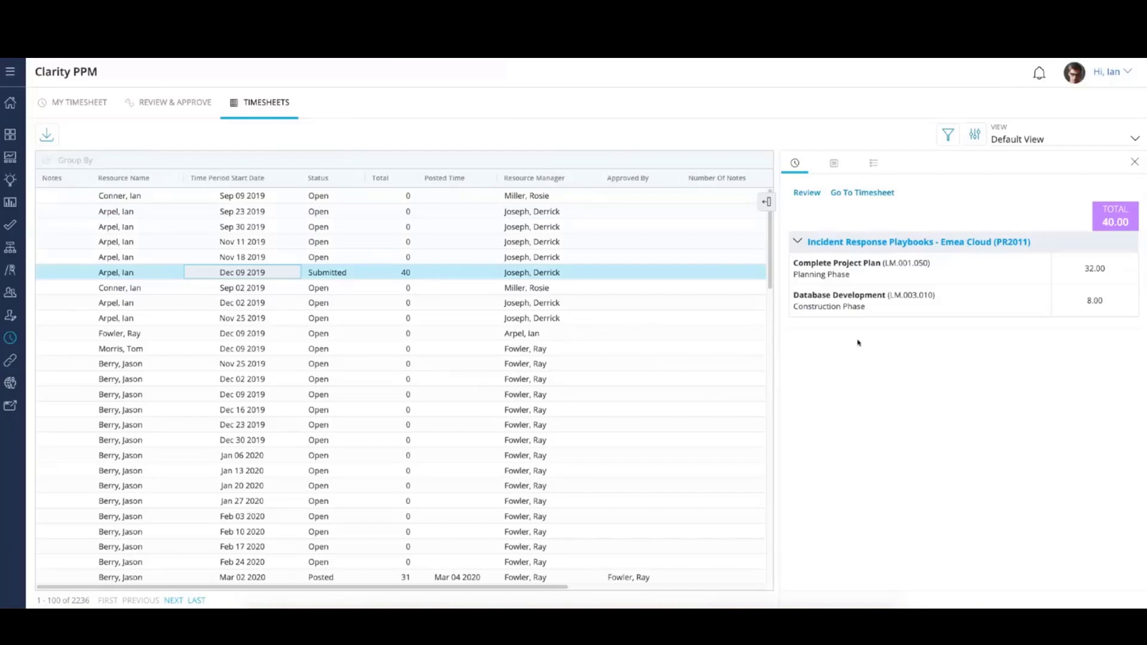
# Step: Close the details, switch the grid to Resource Manager View, and review its filters and columns
pyautogui.click(1134, 161)
pyautogui.click(1135, 138)
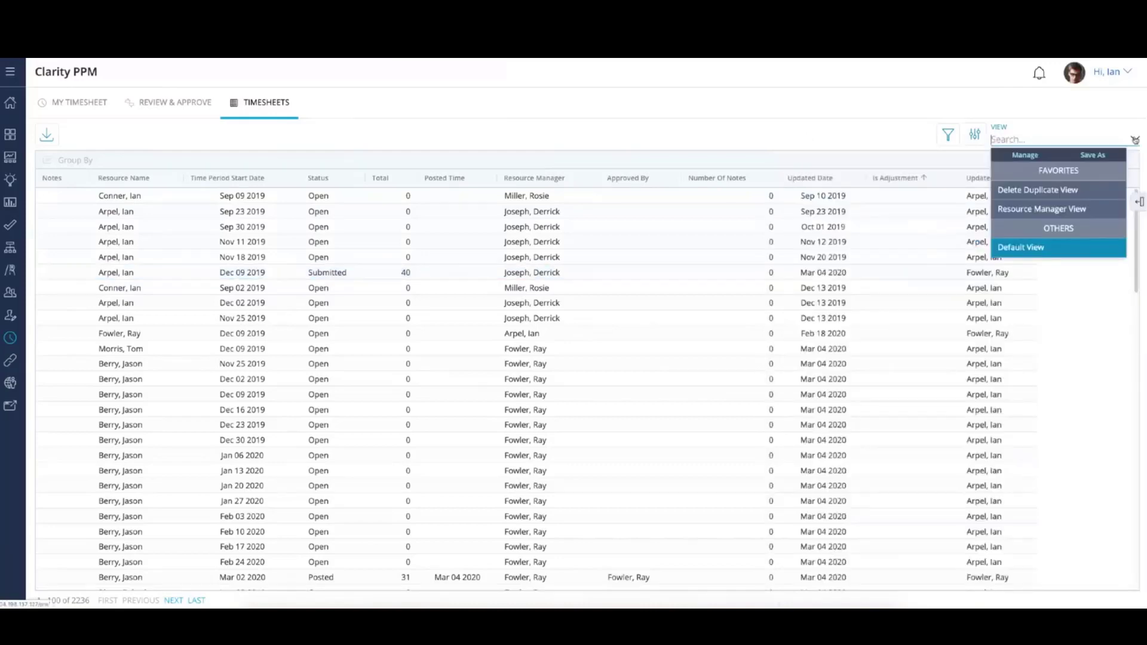
pyautogui.click(1053, 208)
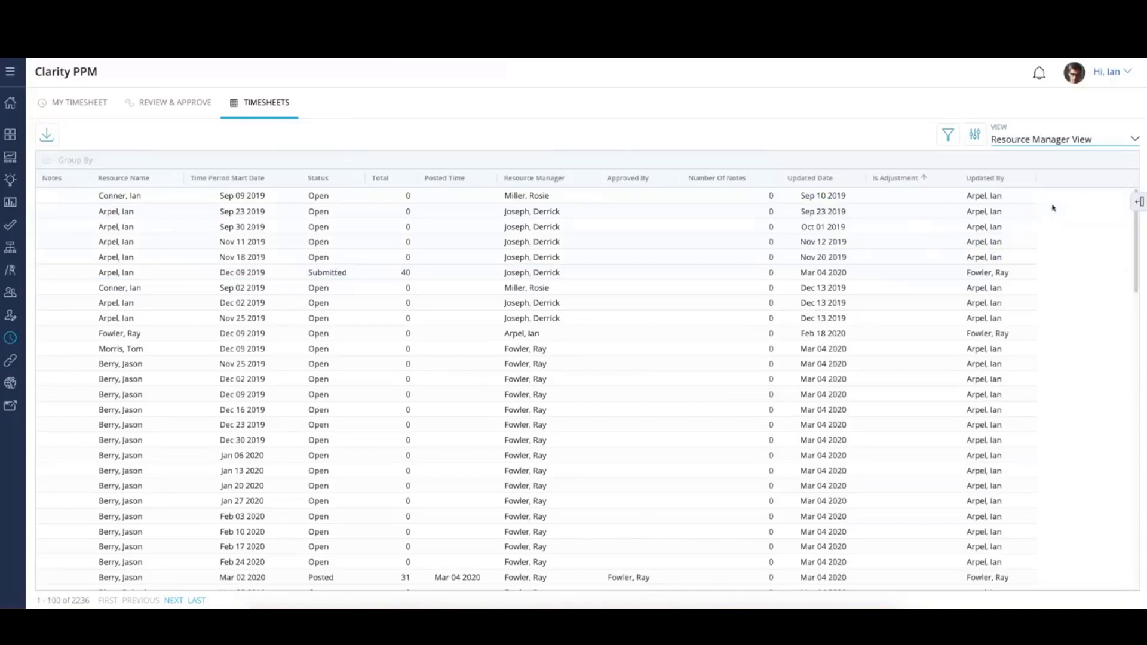
pyautogui.click(948, 136)
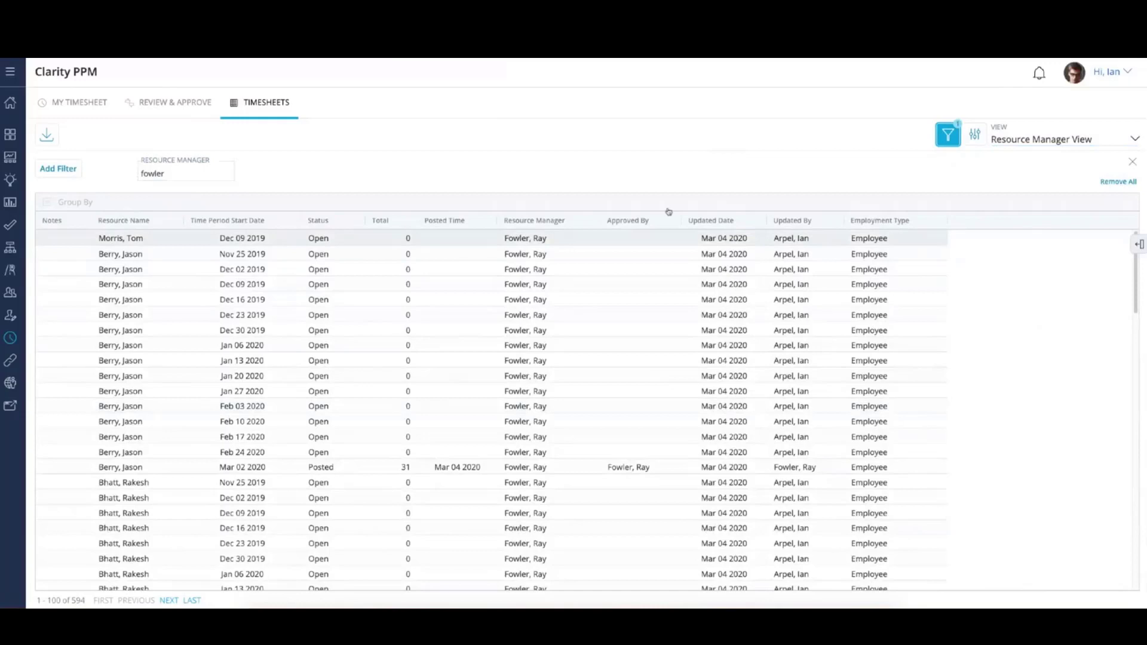
pyautogui.click(1141, 244)
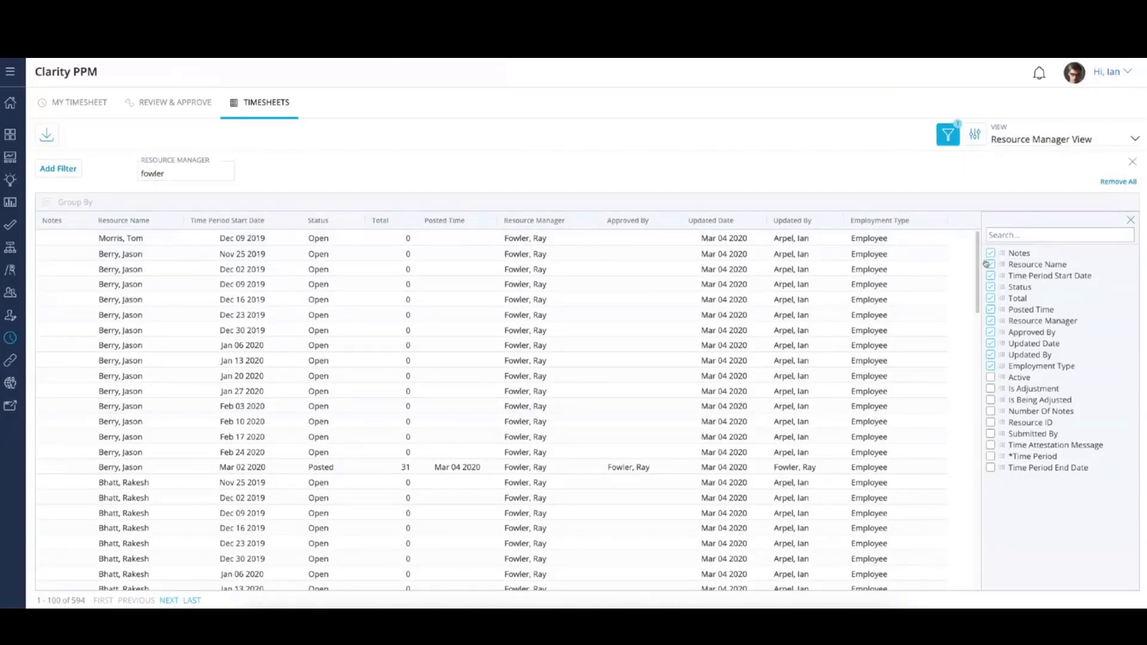
# Step: Close the Column Panel to show the full 594-timesheet Resource Manager View grid
pyautogui.click(1129, 220)
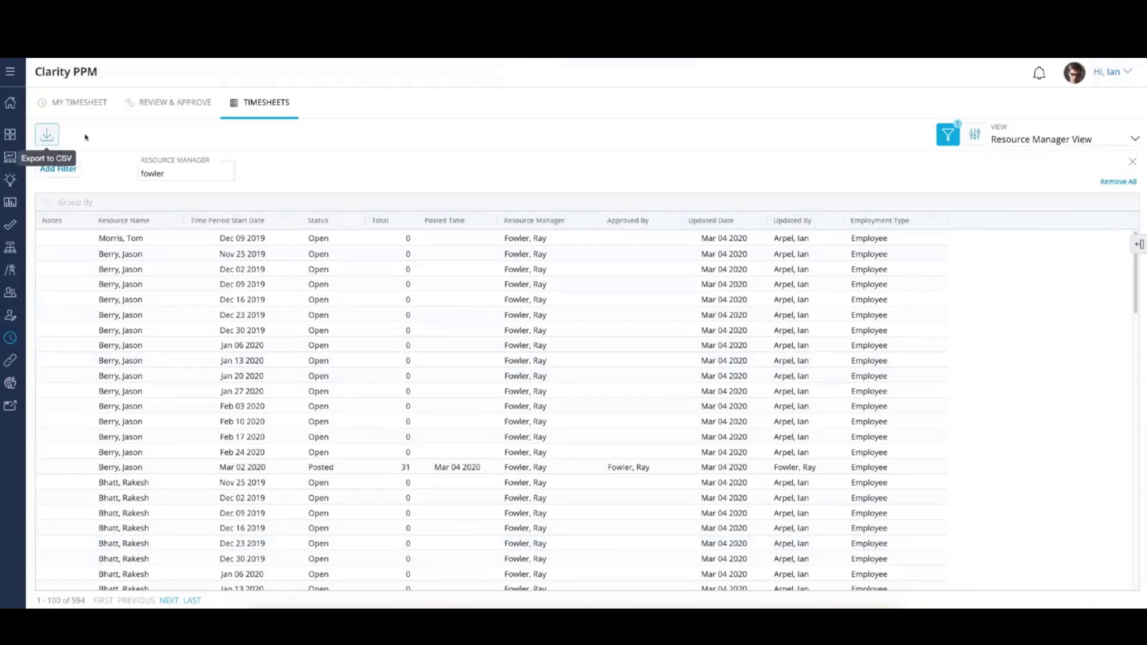
# Step: Export the 594 filtered Resource Manager View timesheets to CSV
pyautogui.click(45, 135)
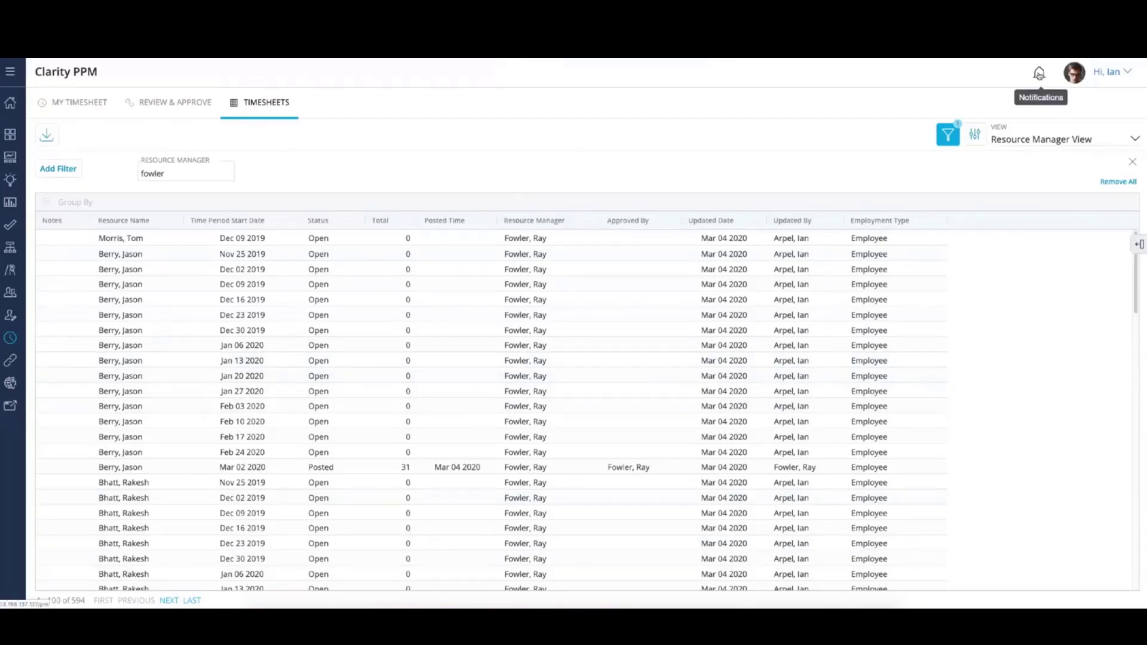
# Step: Download the Resource Manager View CSV export from Notifications and open the downloaded file
pyautogui.click(1039, 74)
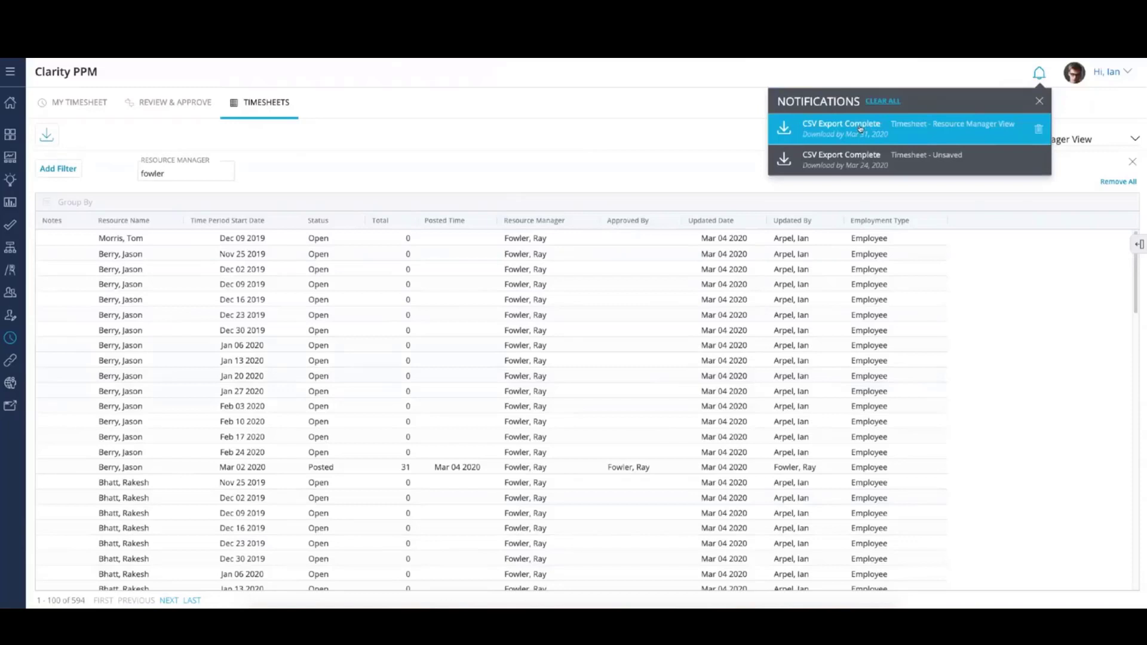
pyautogui.click(1039, 101)
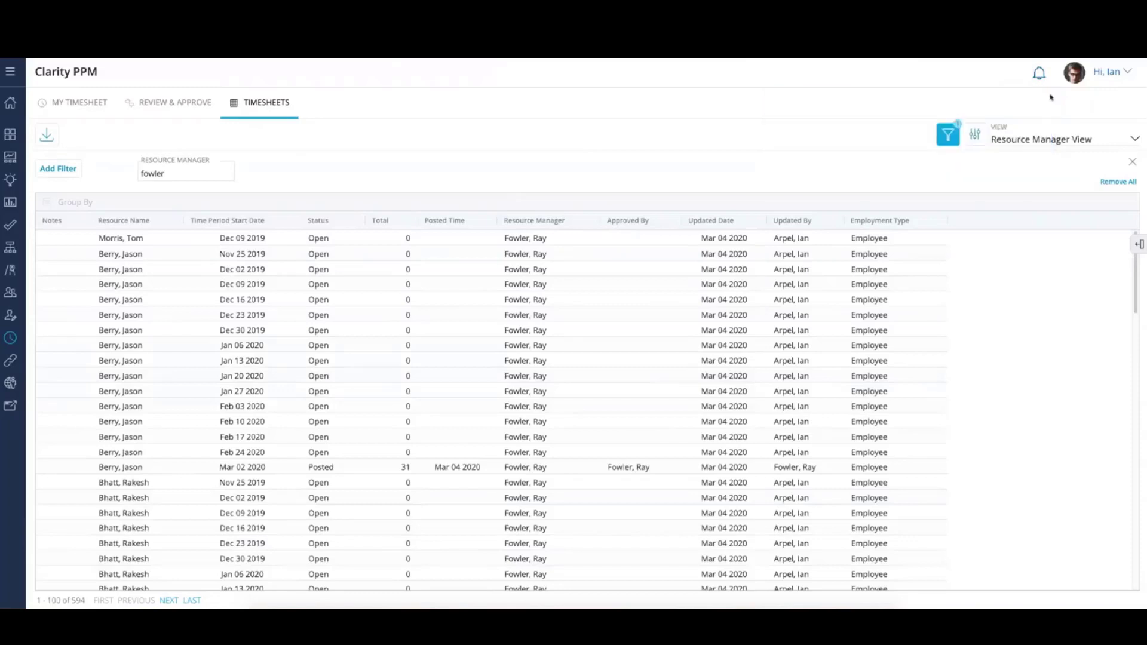
pyautogui.click(1039, 74)
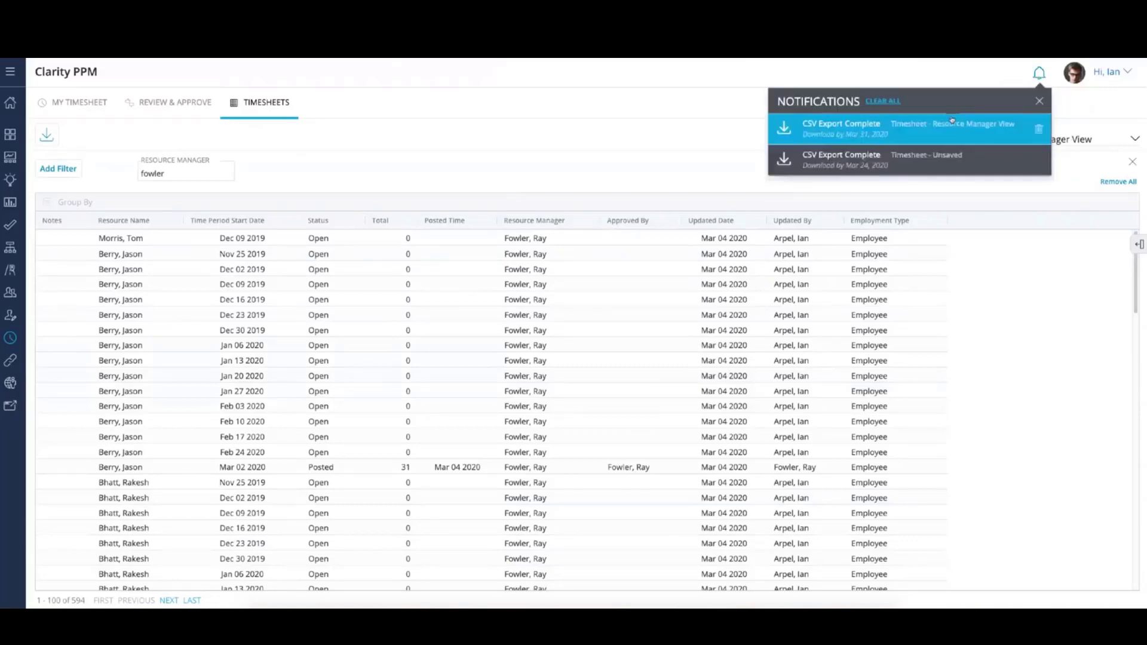
pyautogui.click(908, 133)
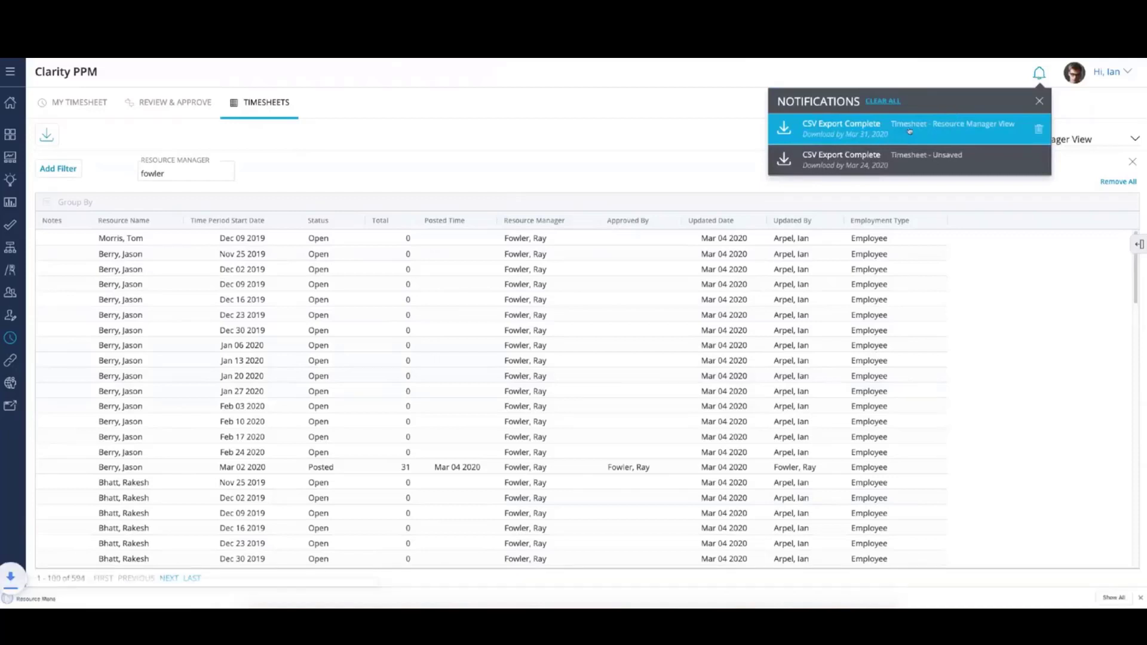
pyautogui.click(35, 599)
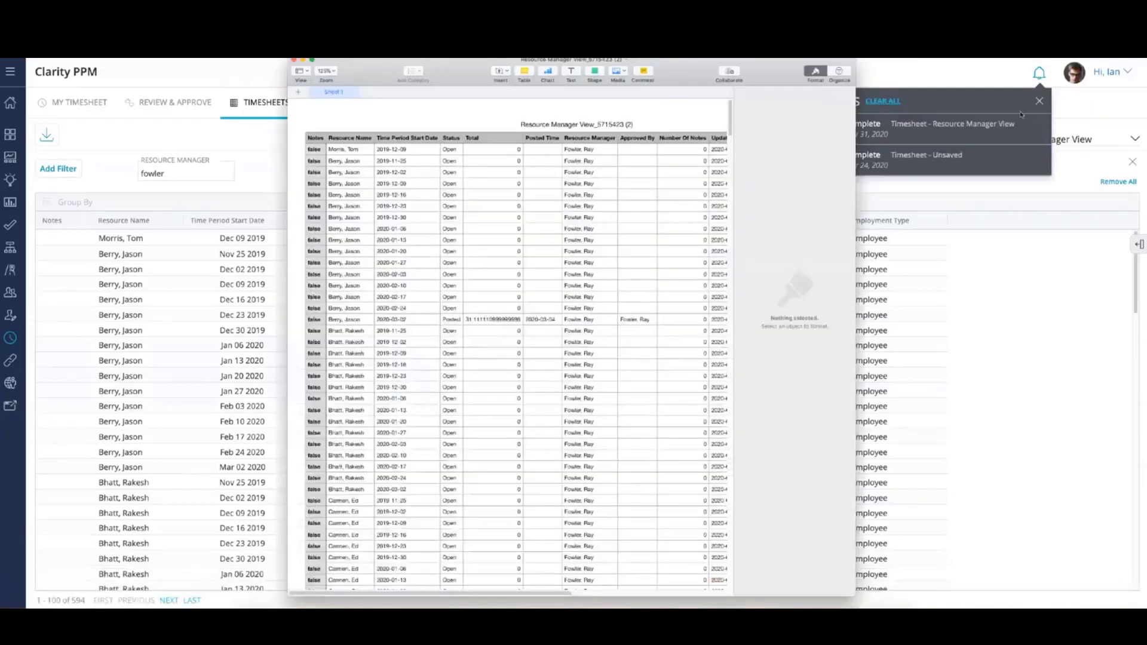
# Step: Dismiss the notifications, maximize the exported spreadsheet to review it, then return to Clarity PPM
pyautogui.click(1040, 105)
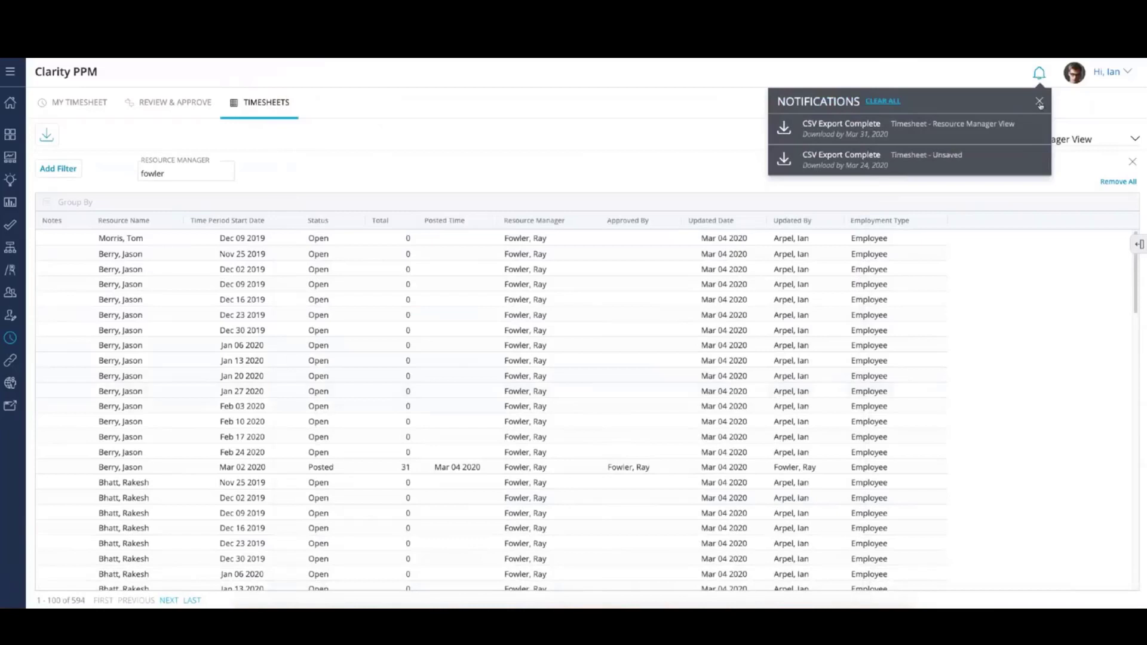
pyautogui.click(1040, 103)
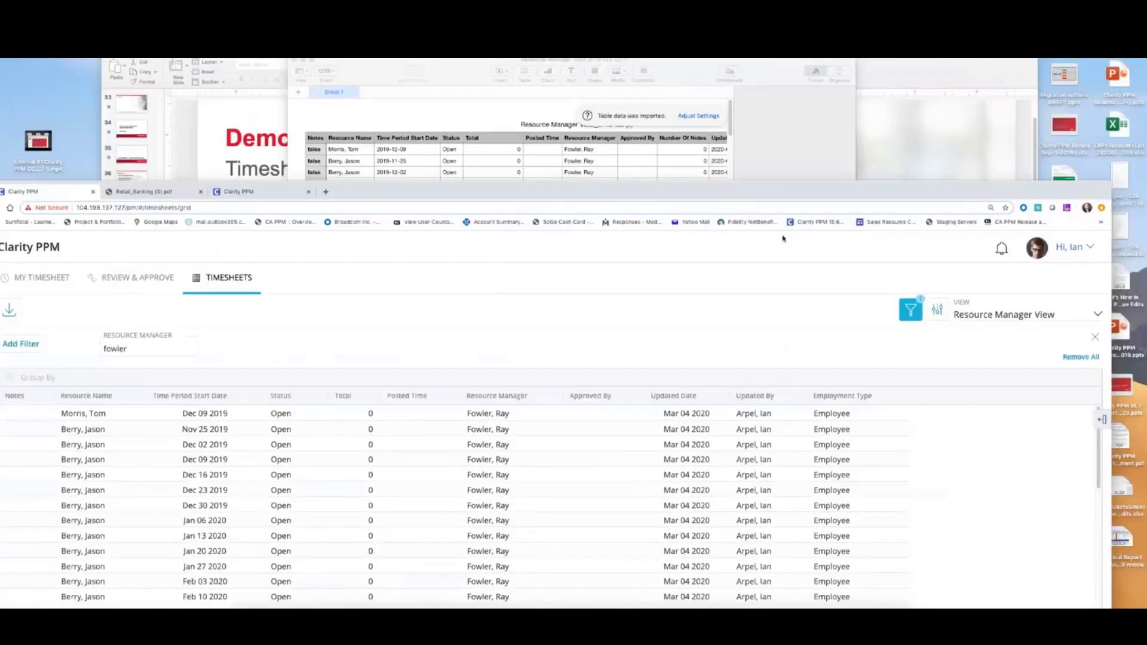
pyautogui.click(450, 70)
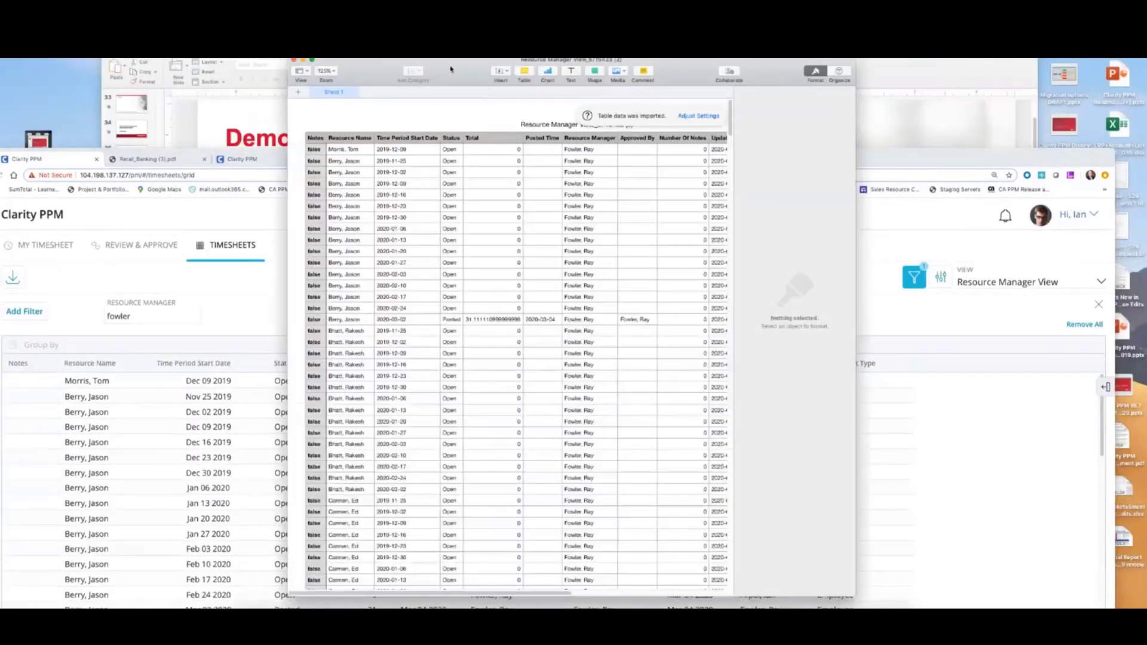
pyautogui.doubleClick(450, 69)
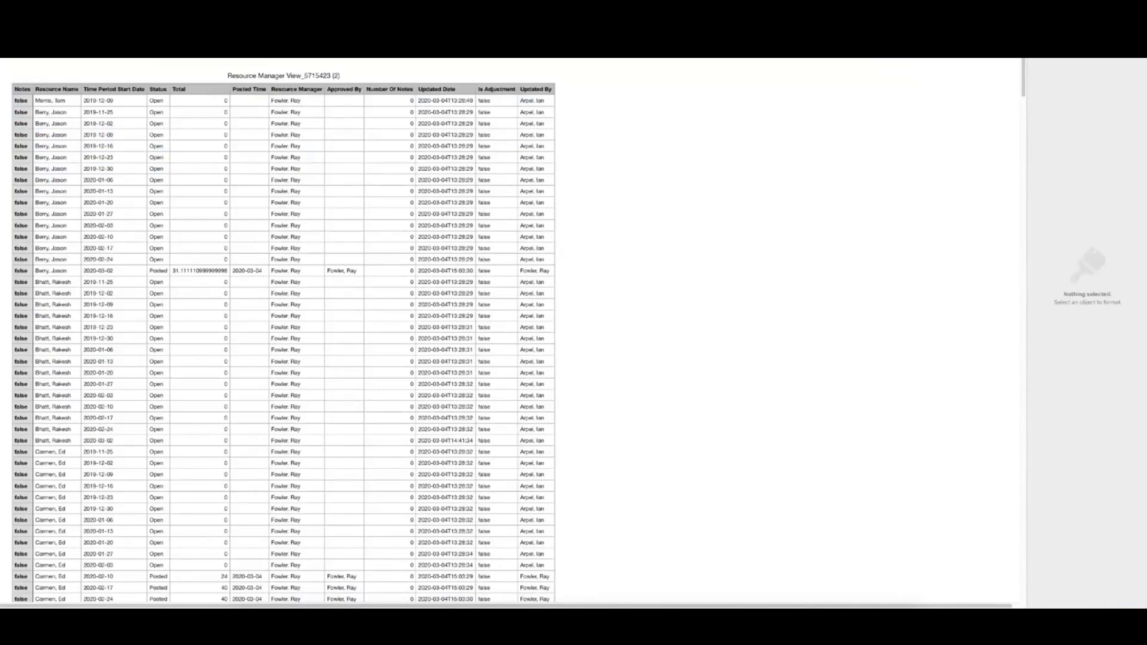
pyautogui.press('super+Tab')
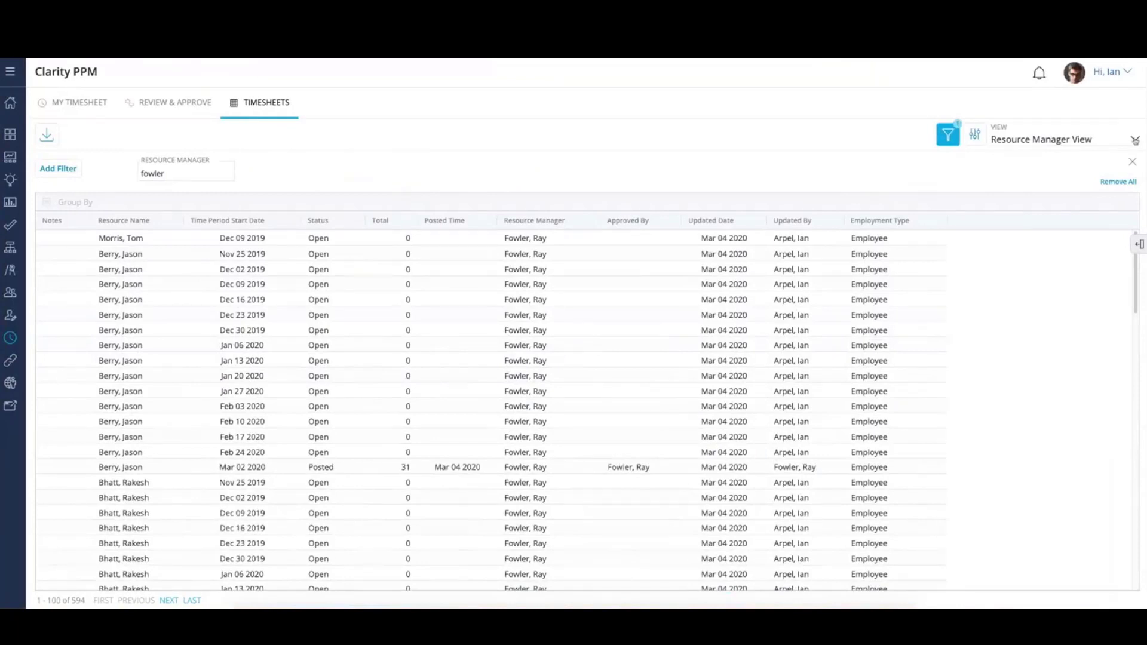
# Step: Switch the Timesheets grid to the Delete Duplicate View and adjust the time period start date filter
pyautogui.click(1135, 140)
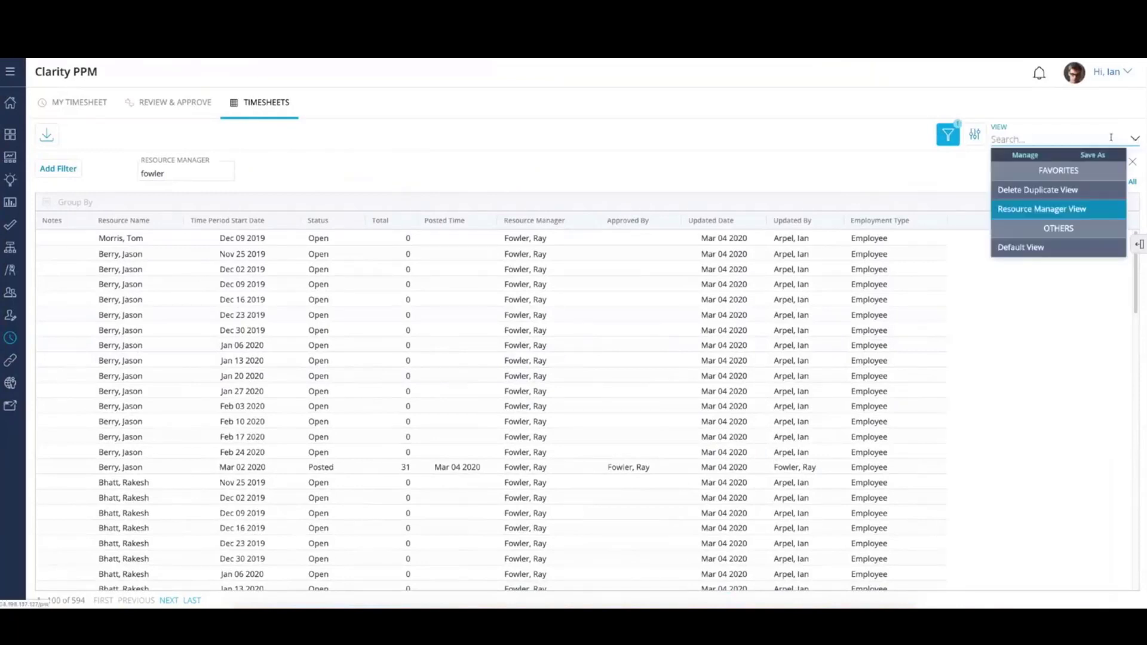
pyautogui.click(1034, 187)
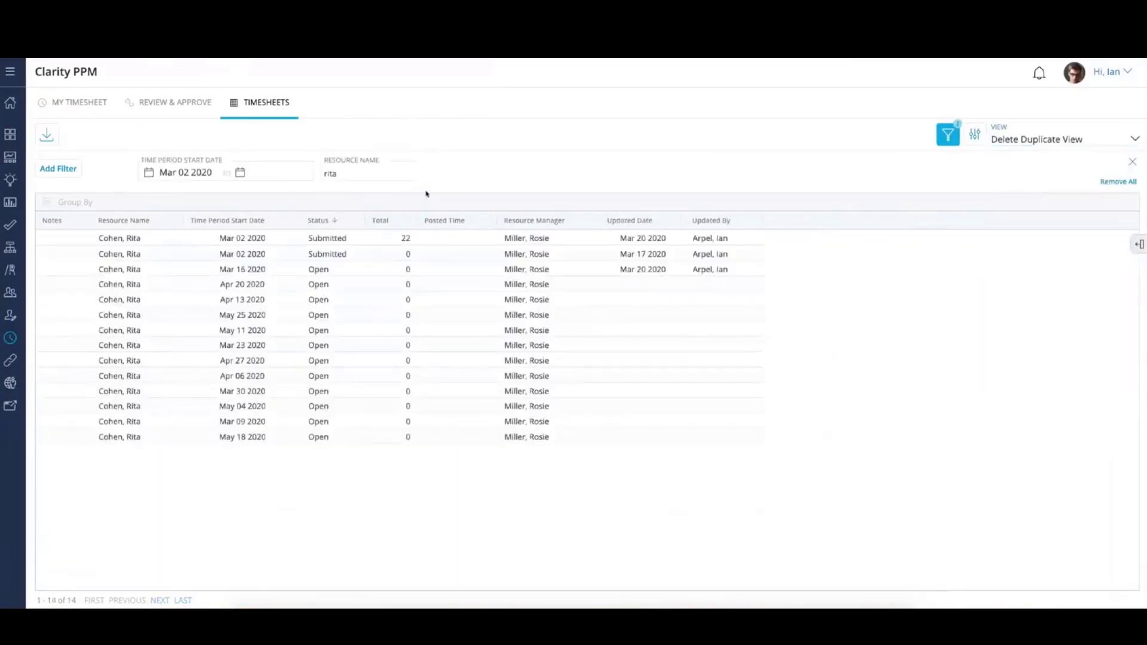
pyautogui.click(257, 166)
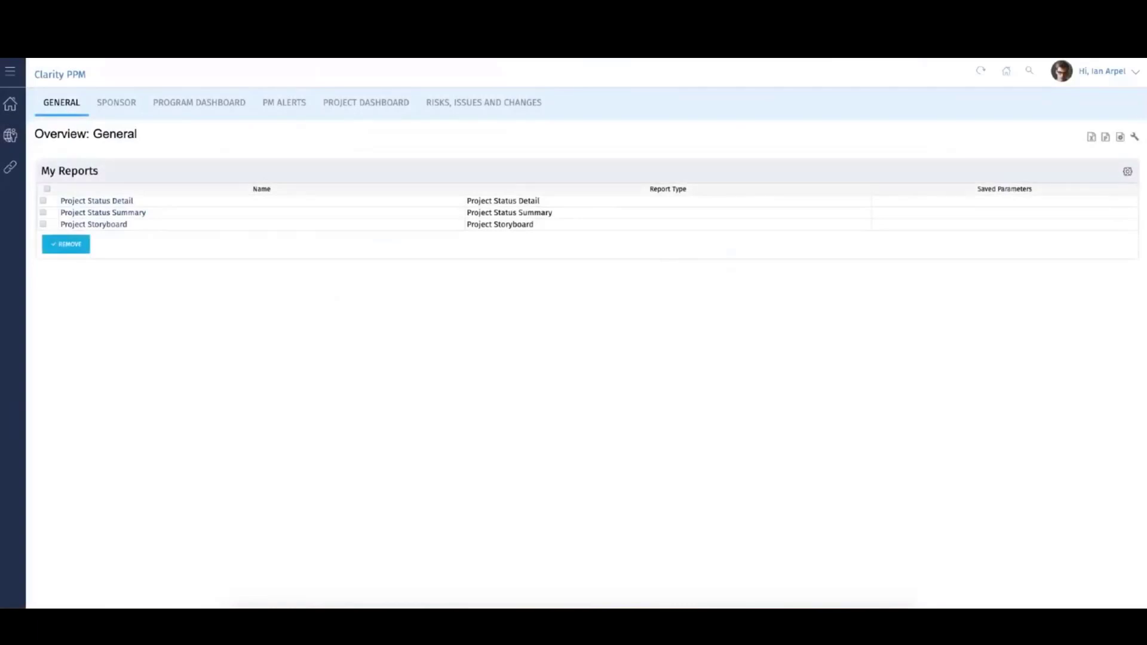
# Step: Navigate through the Home menu to Reports and Jobs and show the Available Jobs list
pyautogui.click(10, 104)
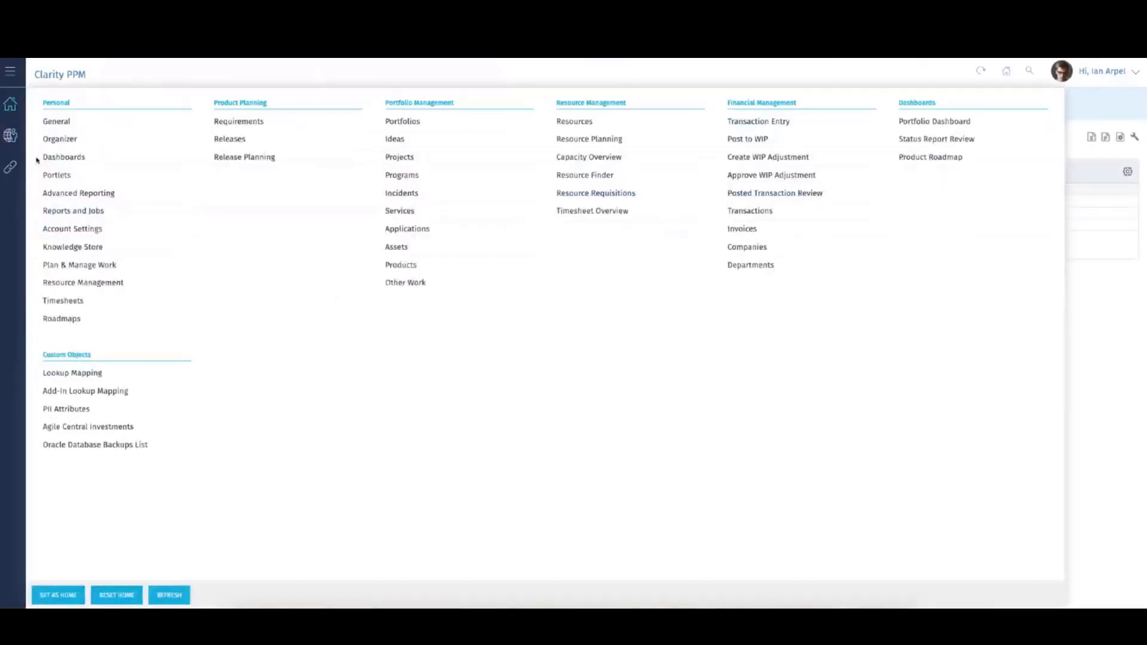
pyautogui.click(10, 135)
pyautogui.click(14, 101)
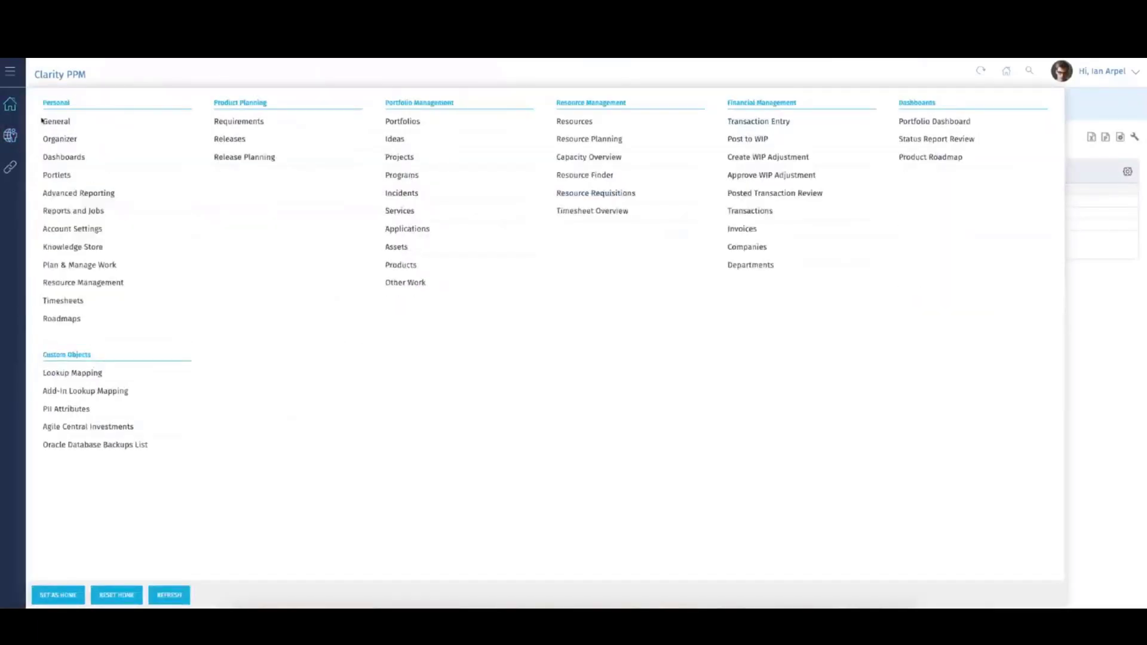
pyautogui.click(58, 193)
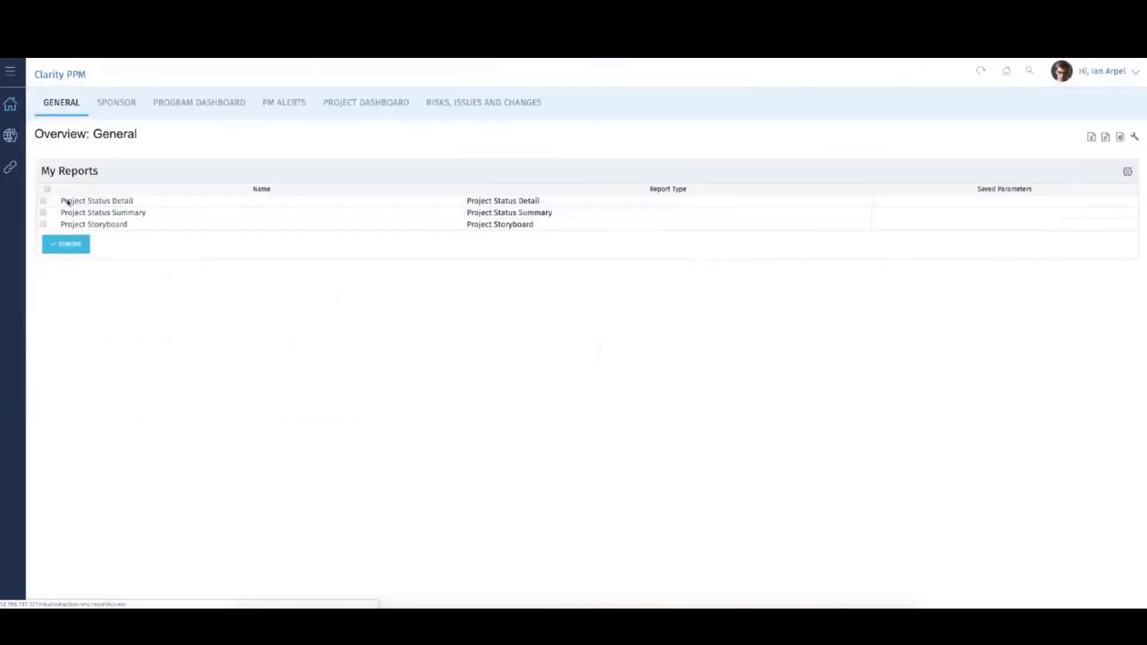
pyautogui.click(114, 102)
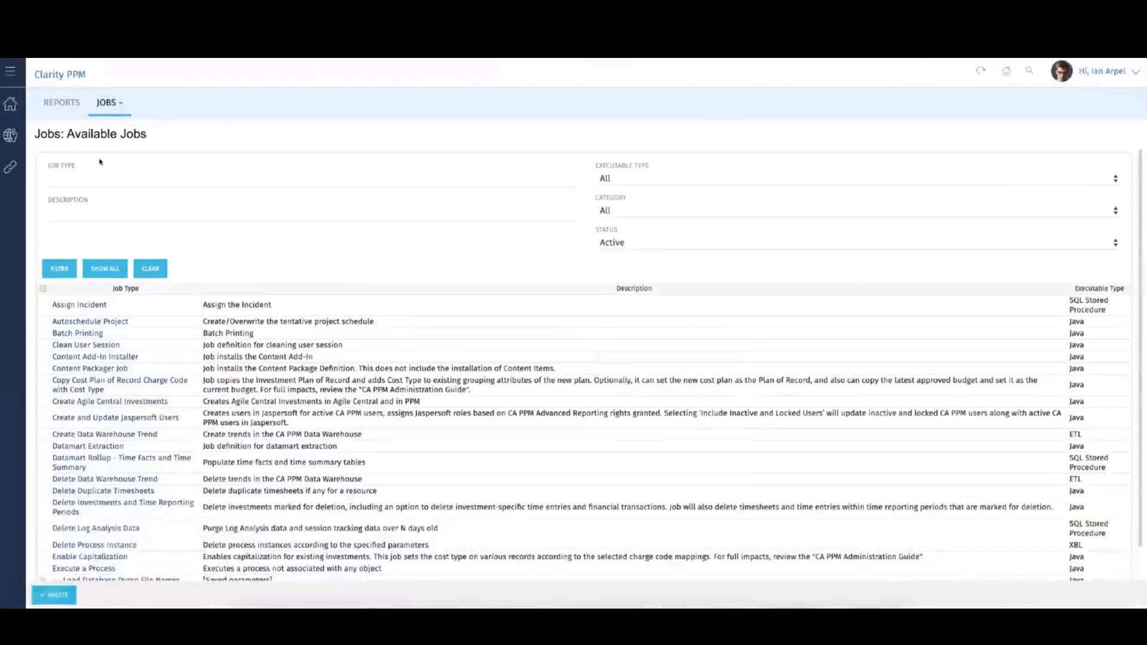
# Step: Filter the jobs by Job Type 'delete' to list five jobs including Delete Duplicate Timesheets
pyautogui.click(88, 179)
pyautogui.write('del')
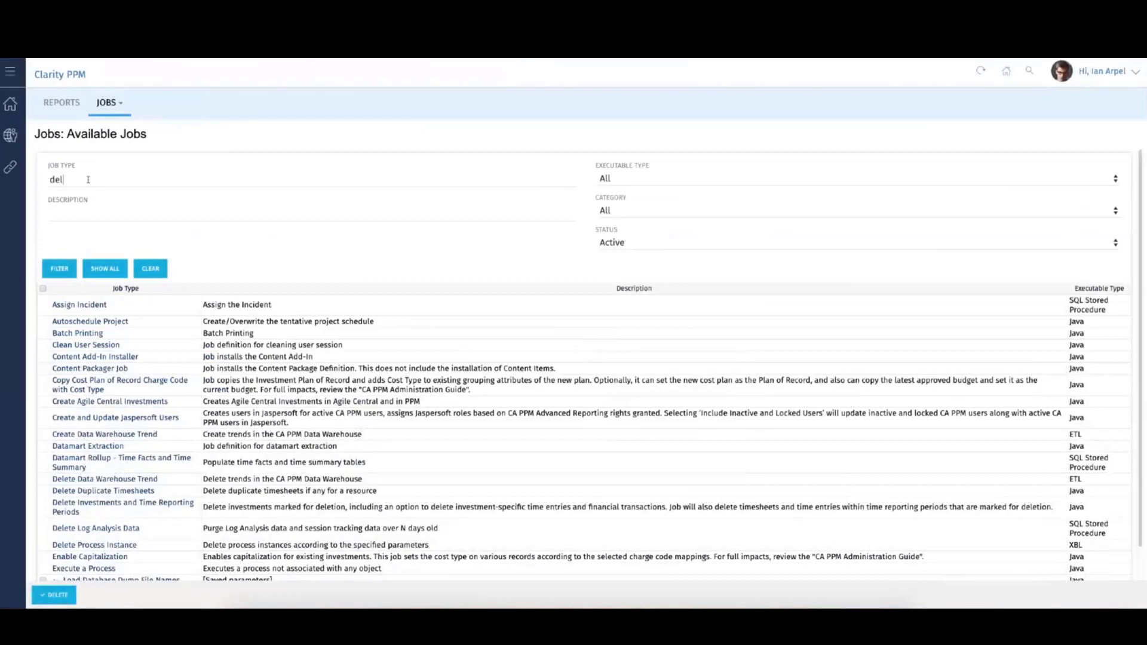
pyautogui.write('et')
pyautogui.write('e')
pyautogui.click(60, 274)
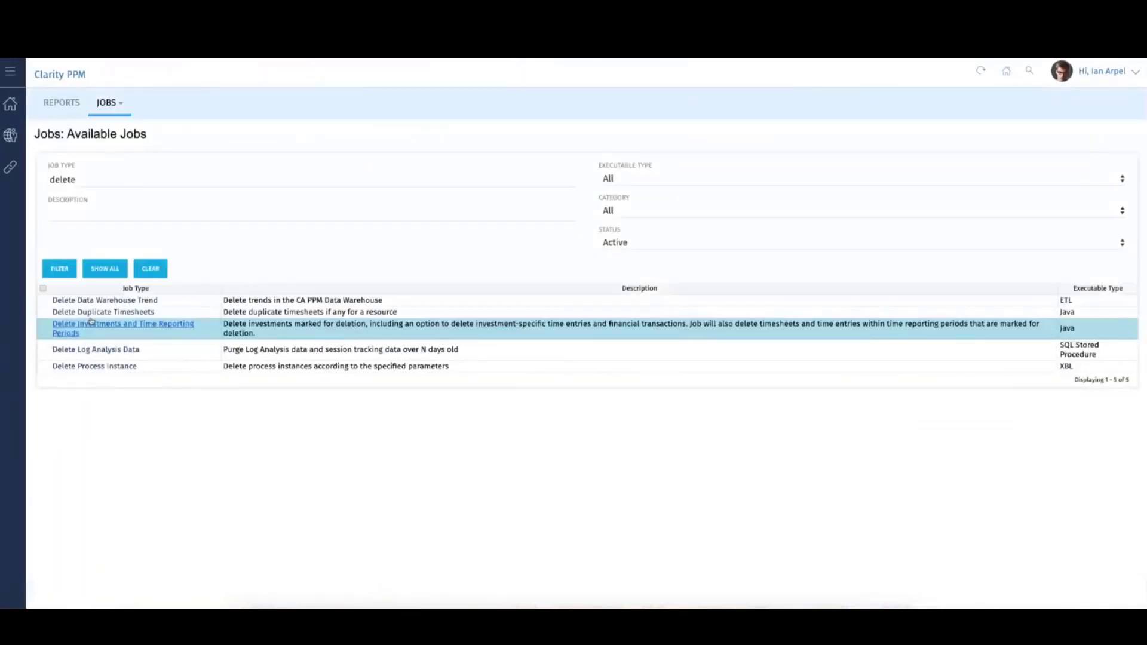
# Step: Open the Delete Duplicate Timesheets job and look up 3/2/20 duplicate timesheets for Timesheet ID
pyautogui.click(94, 314)
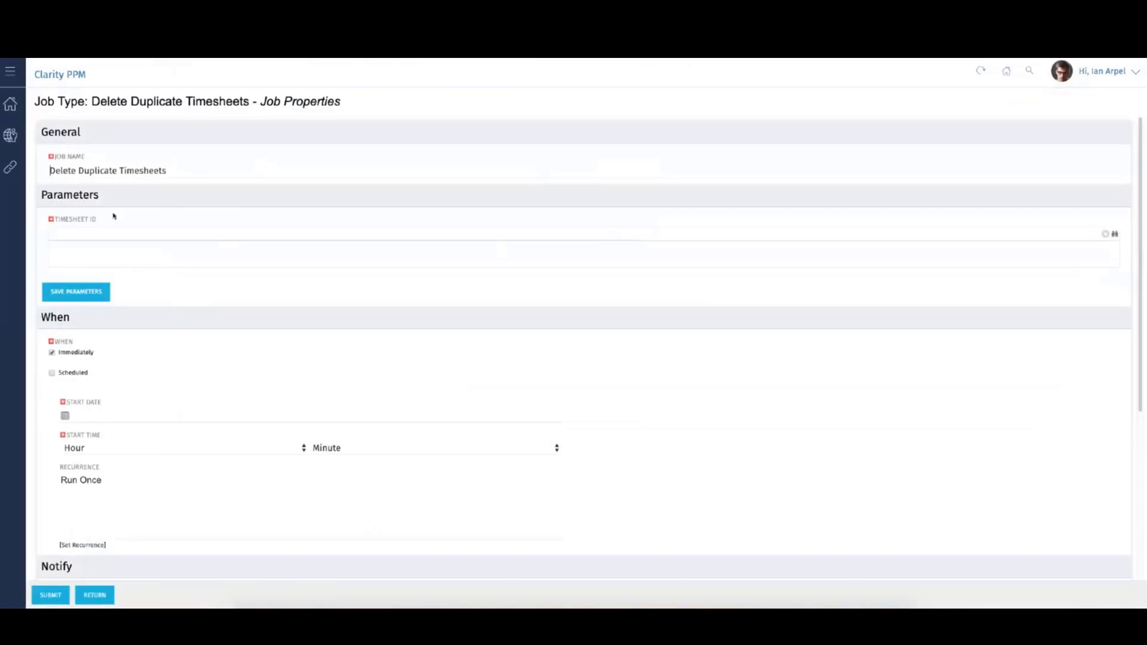
pyautogui.click(1114, 234)
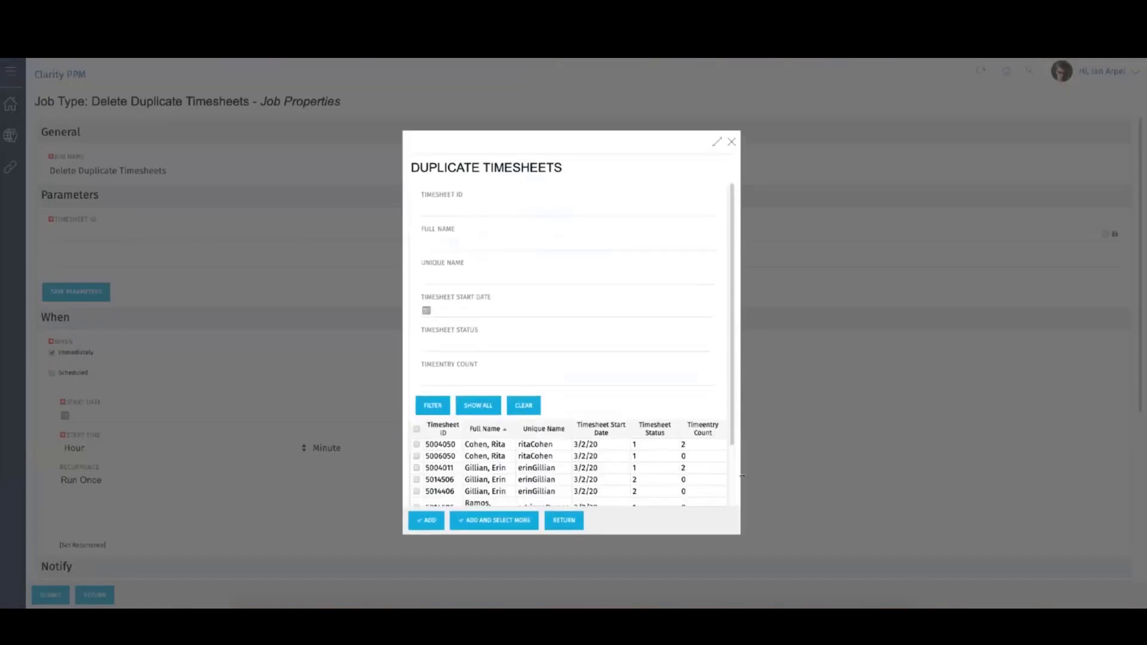
# Step: Widen the Duplicate Timesheets lookup and review all eight 3/2/20 duplicates, highlighting empty timesheet 5006050
pyautogui.moveTo(742, 476); pyautogui.dragTo(1045, 477)
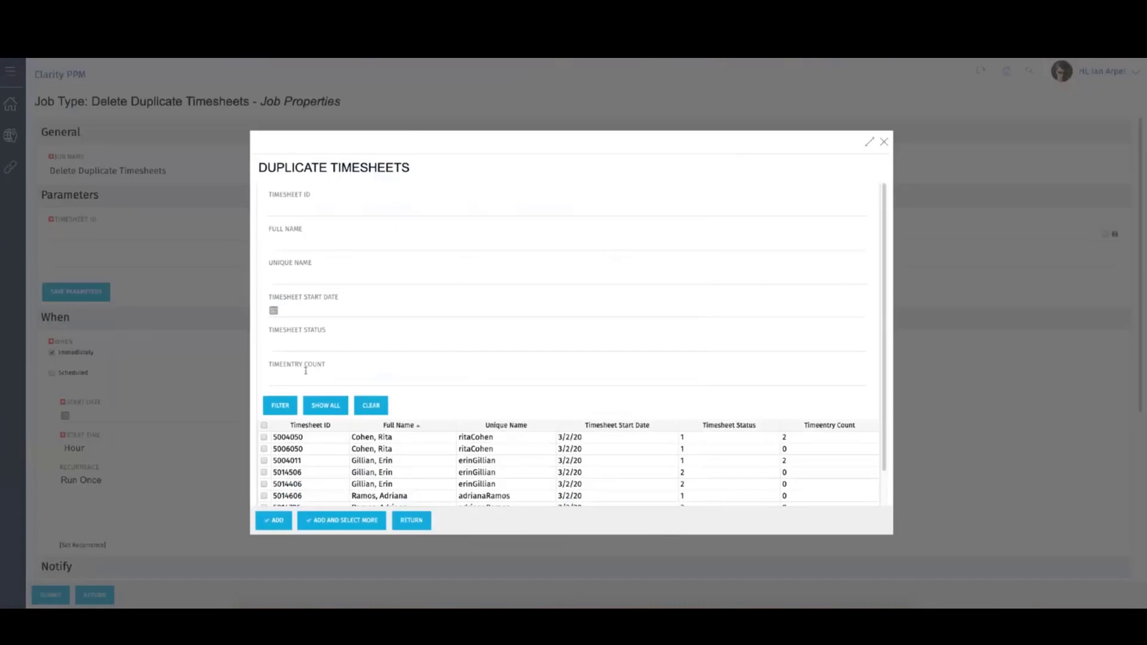
pyautogui.click(547, 448)
pyautogui.scroll(-2, 893, 468)
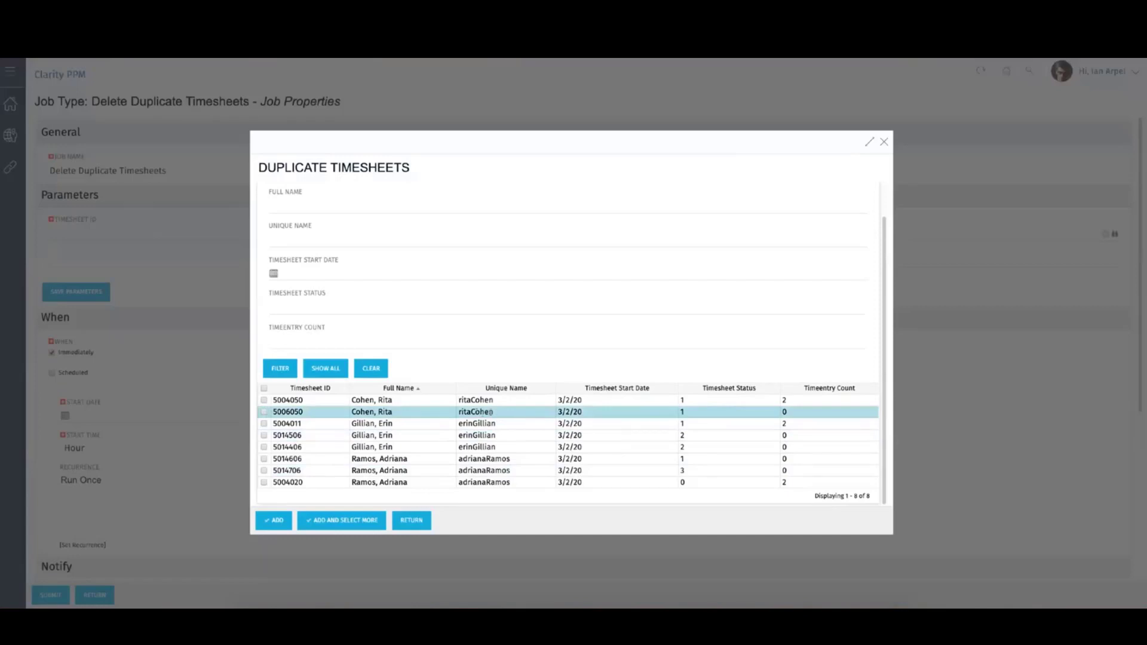
# Step: Add duplicate timesheet 5006050 as the Delete Duplicate Timesheets job parameter and submit the job
pyautogui.click(264, 412)
pyautogui.click(273, 521)
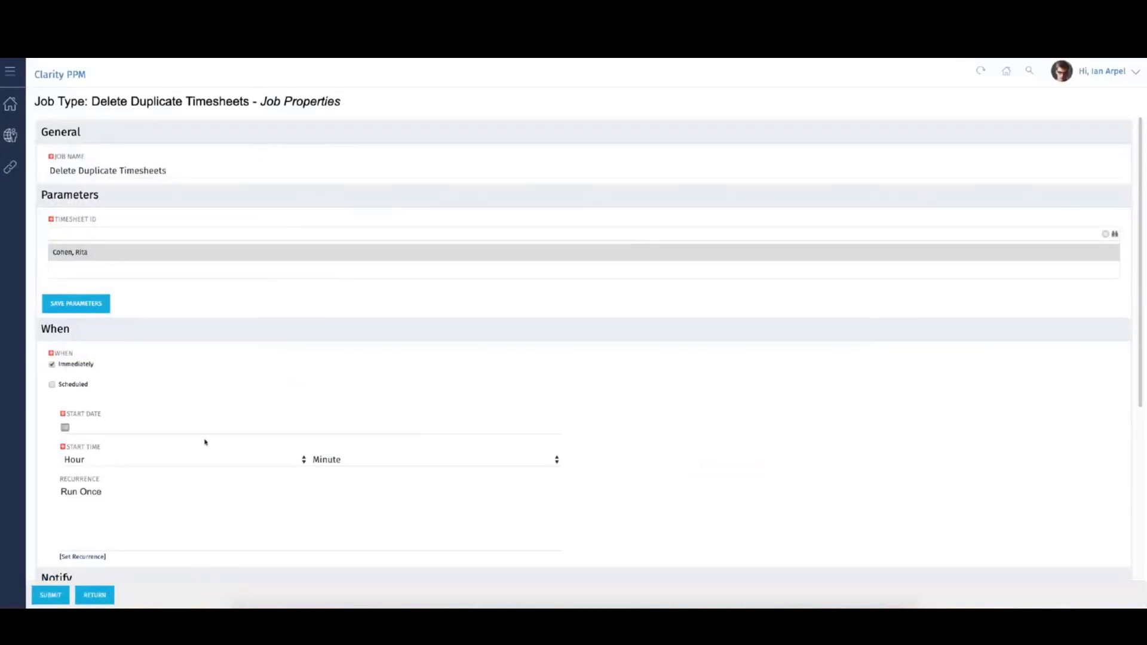
pyautogui.scroll(-2, 138, 377)
pyautogui.scroll(-2, 138, 377)
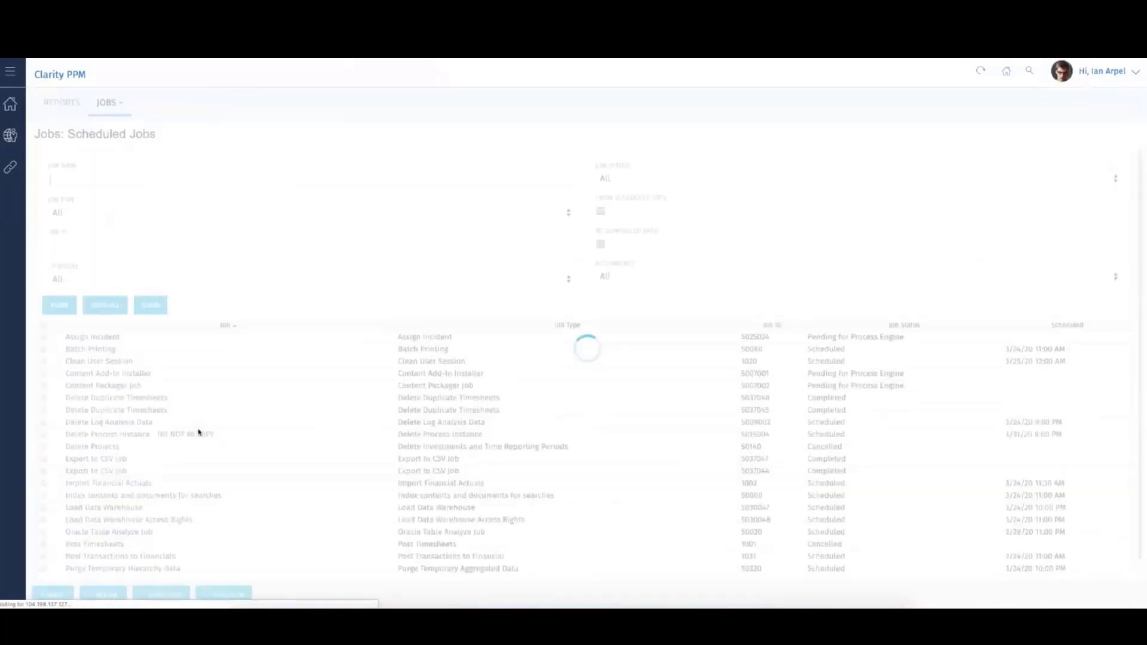
# Step: Start filtering the Scheduled Jobs list by job name
pyautogui.click(208, 180)
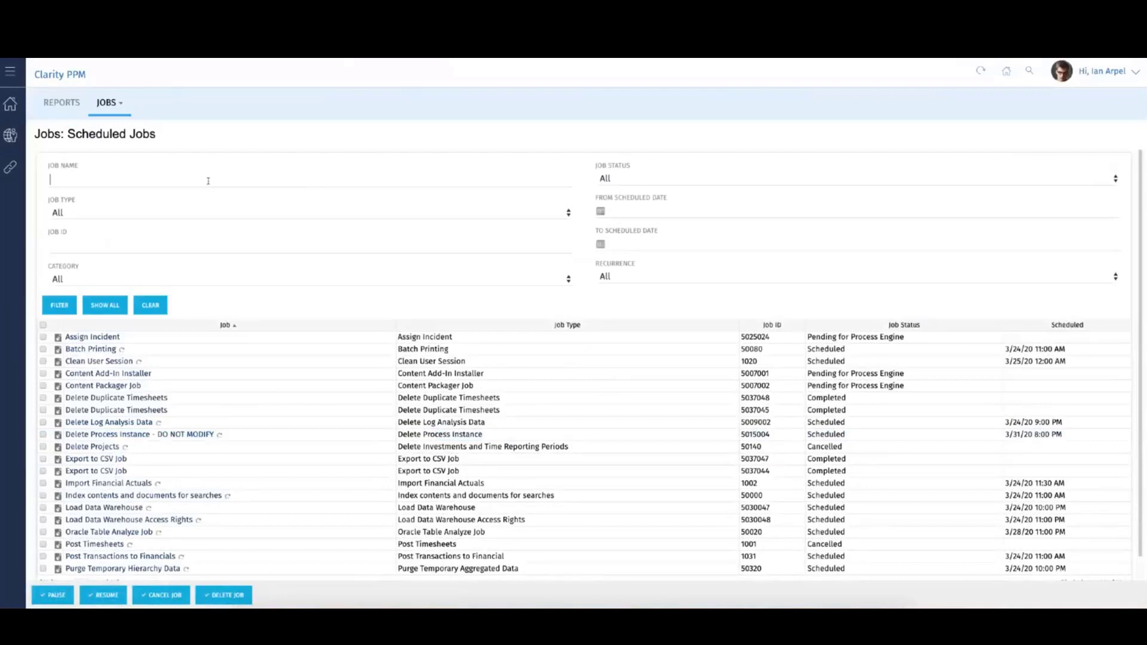